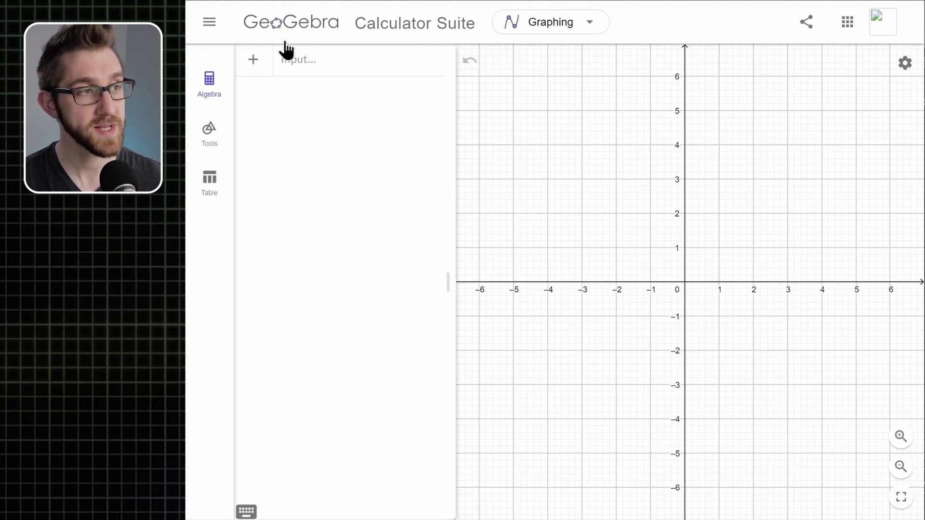
Step: Create point P = (A, B), which adds sliders A and B
left_click(303, 62)
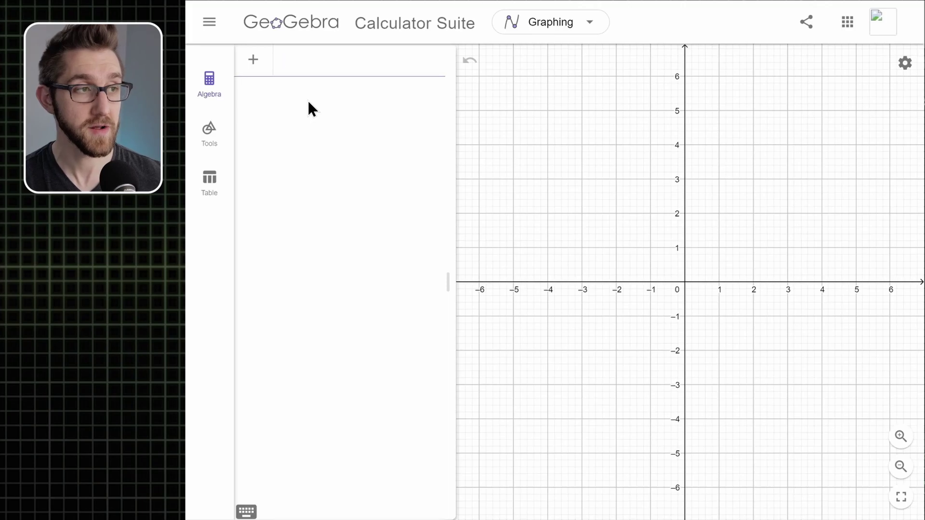
type("P")
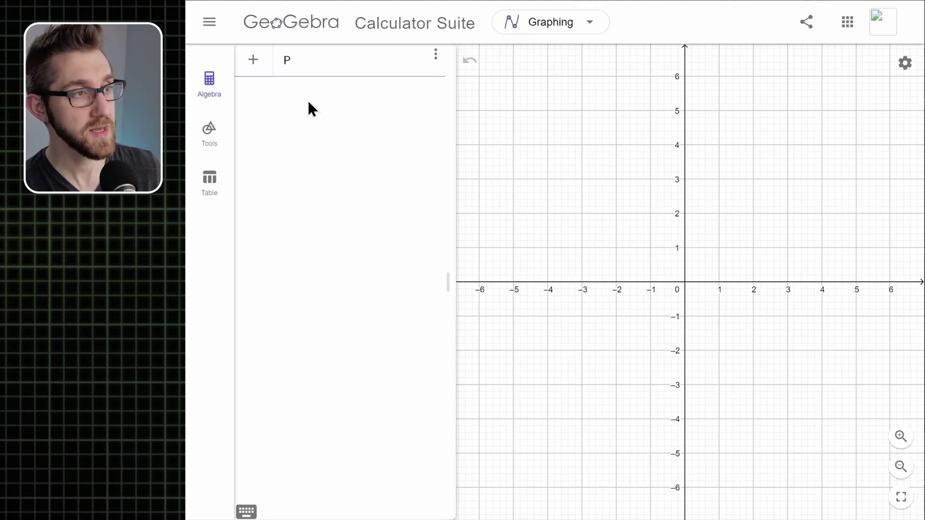
type(" = (A, B")
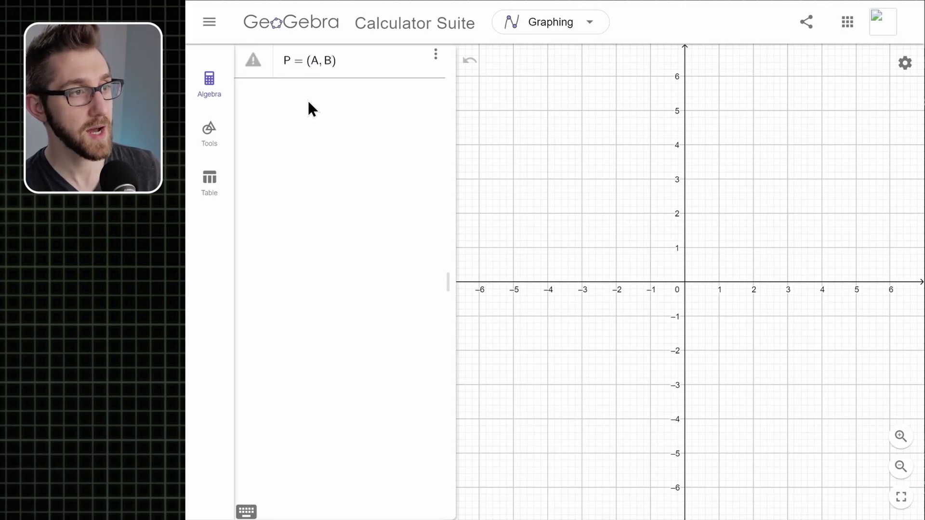
key("Return")
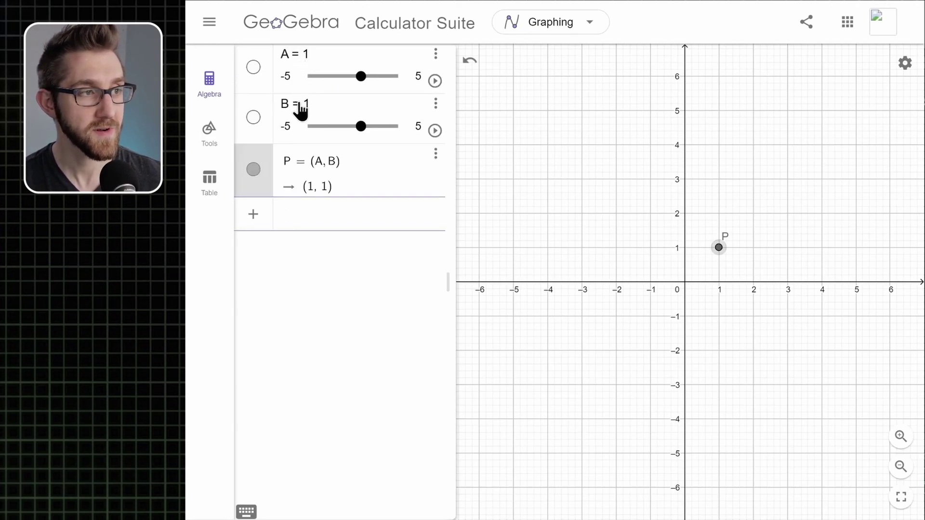
Step: Move point P to about (-1.22, 0.9)
left_click(295, 279)
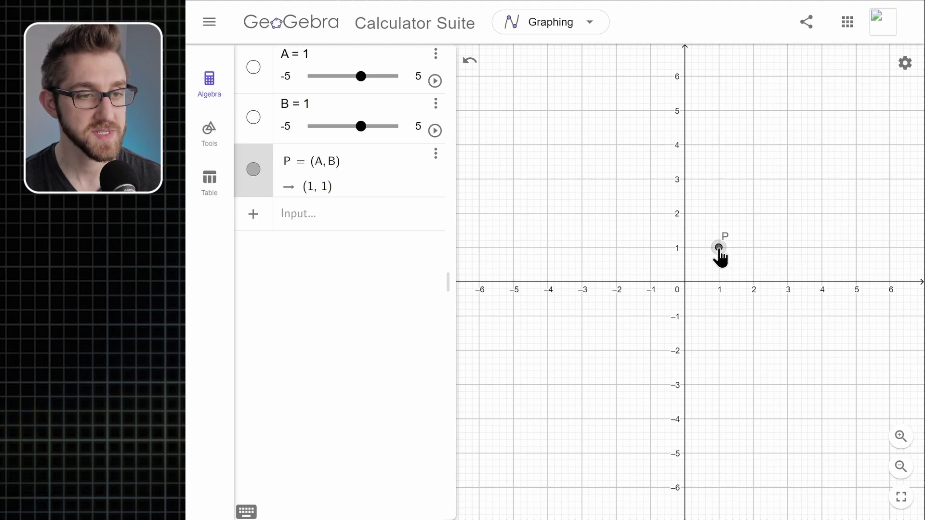
left_click_drag(721, 251, 644, 251)
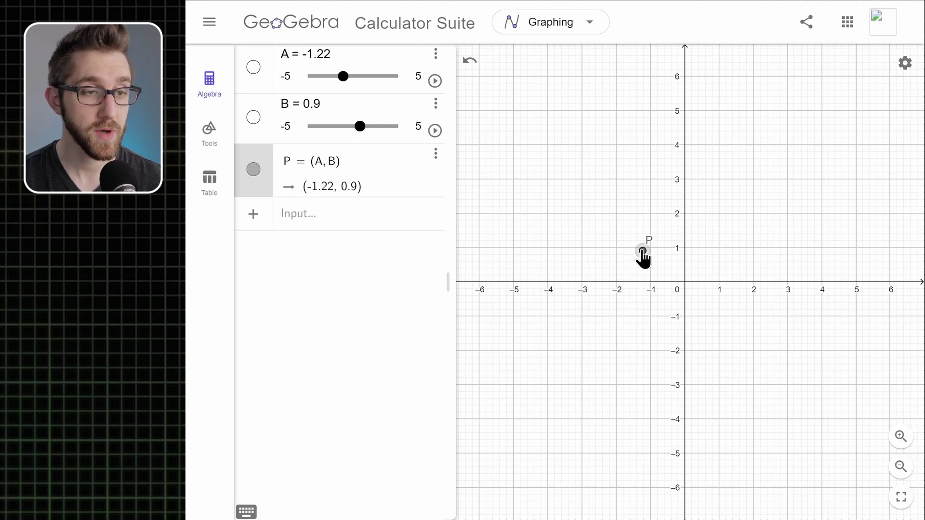
right_click(642, 253)
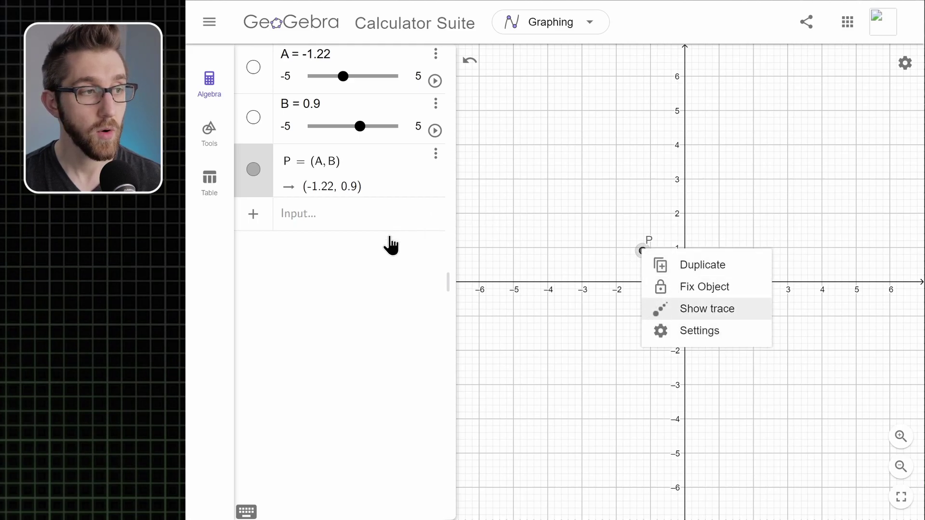
Step: Hide P's label, turn on its trace, and drag P to draw a looping trace
left_click(381, 265)
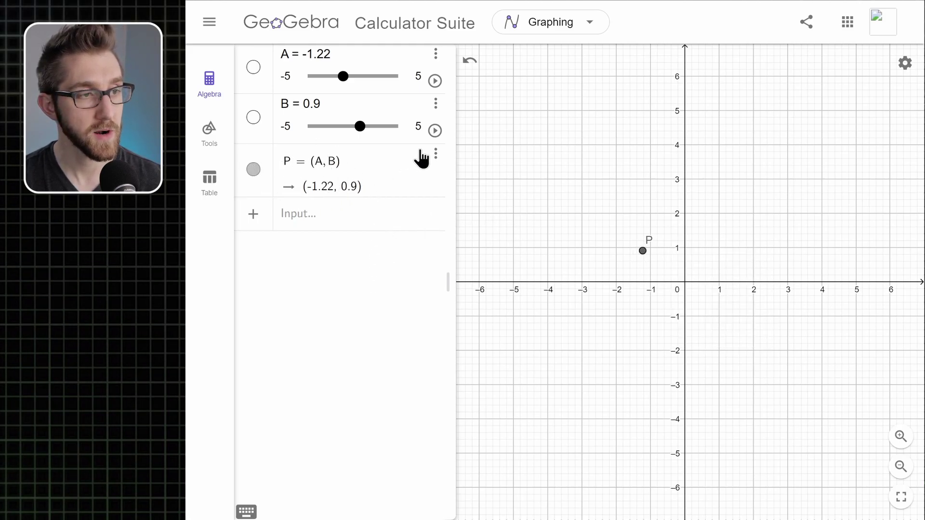
left_click(435, 153)
left_click(443, 223)
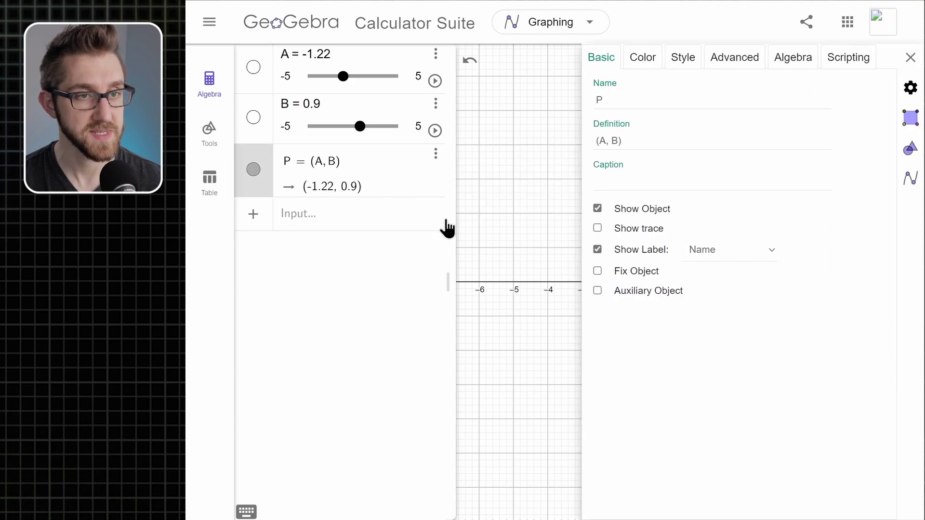
left_click(598, 249)
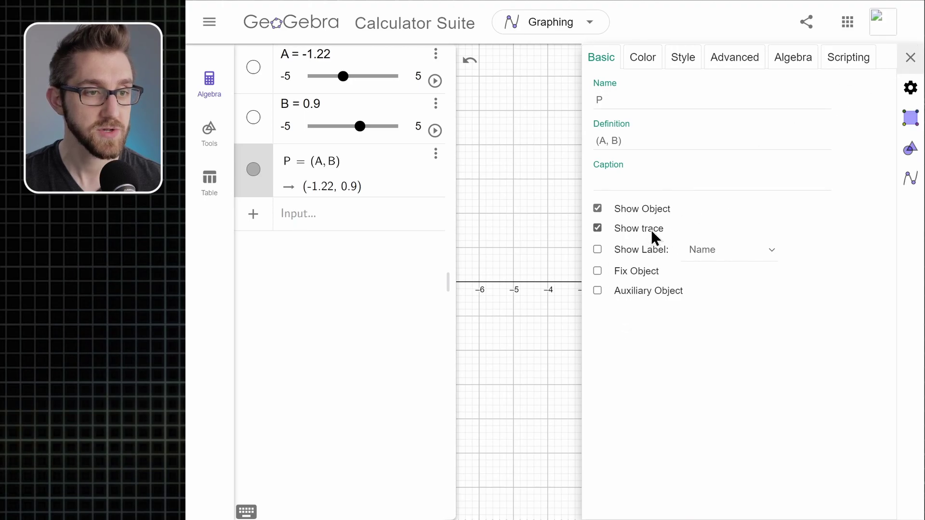
left_click(910, 59)
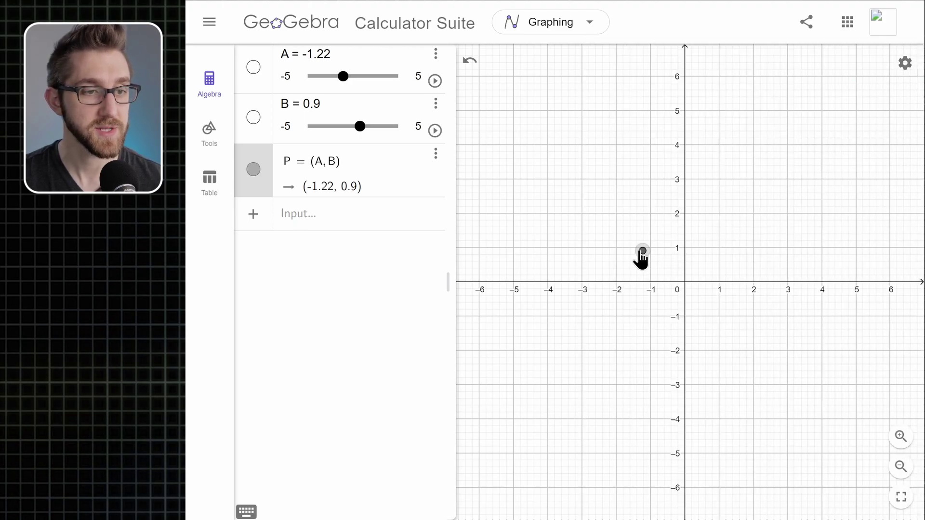
mouse_move(642, 251)
left_mouse_down()
mouse_move(693, 206)
mouse_move(699, 217)
mouse_move(631, 305)
mouse_move(633, 326)
mouse_move(664, 317)
mouse_move(734, 253)
mouse_move(745, 261)
mouse_move(694, 343)
left_mouse_up()
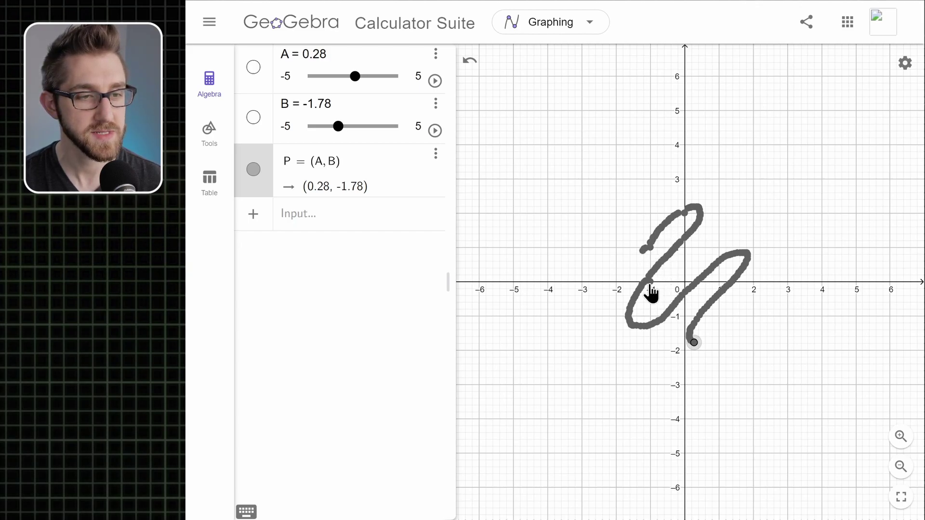
Step: Set the grid to No Grid and hide the axes, leaving a blank canvas
left_click(860, 103)
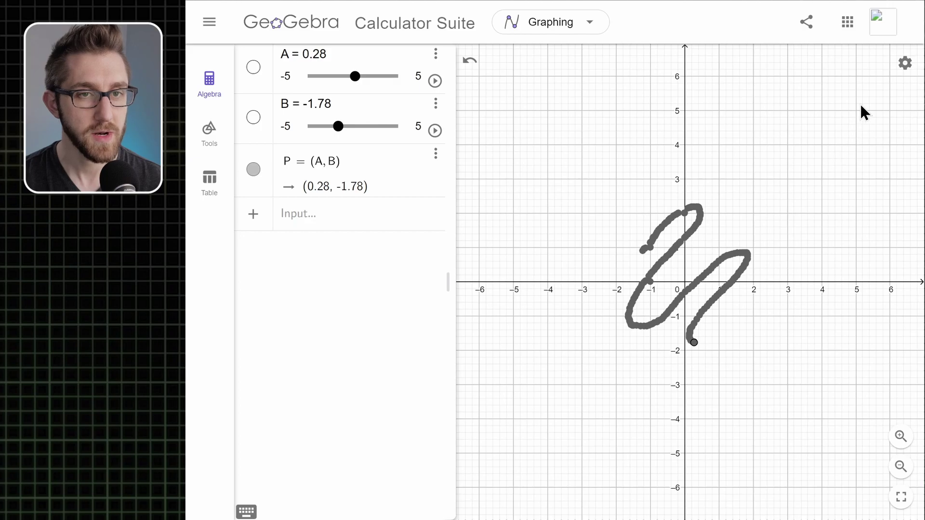
left_click(905, 67)
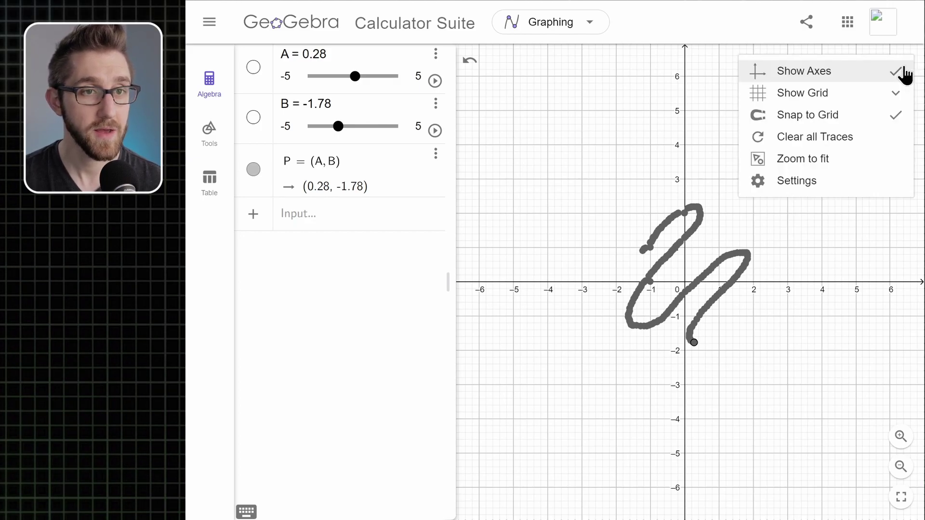
left_click(835, 95)
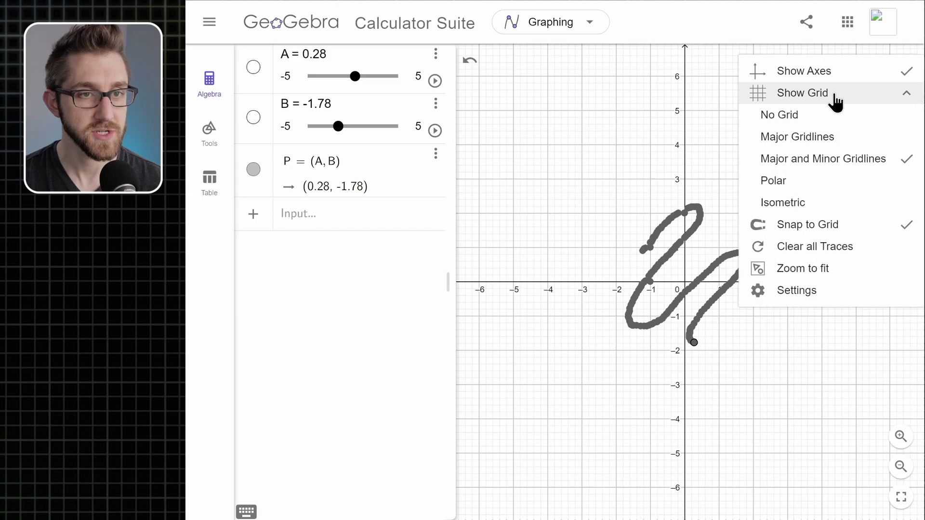
left_click(821, 118)
left_click(905, 63)
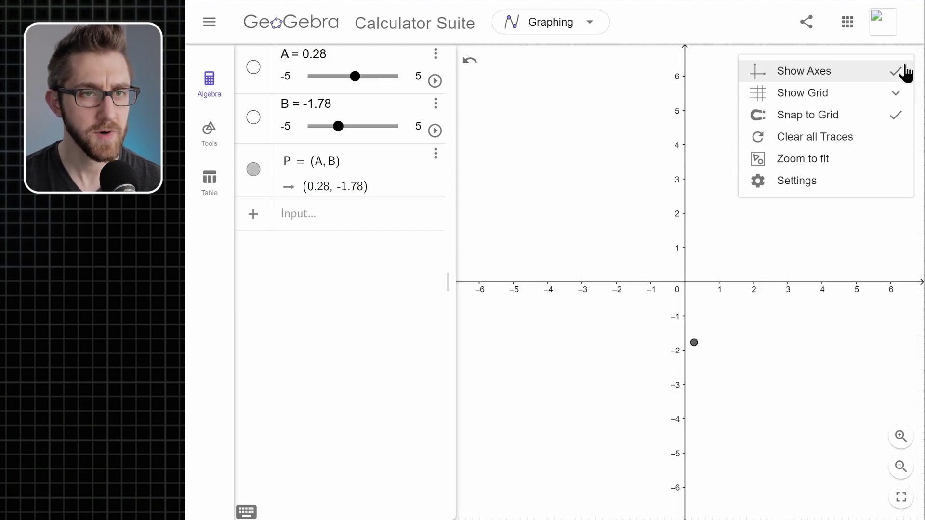
left_click(820, 78)
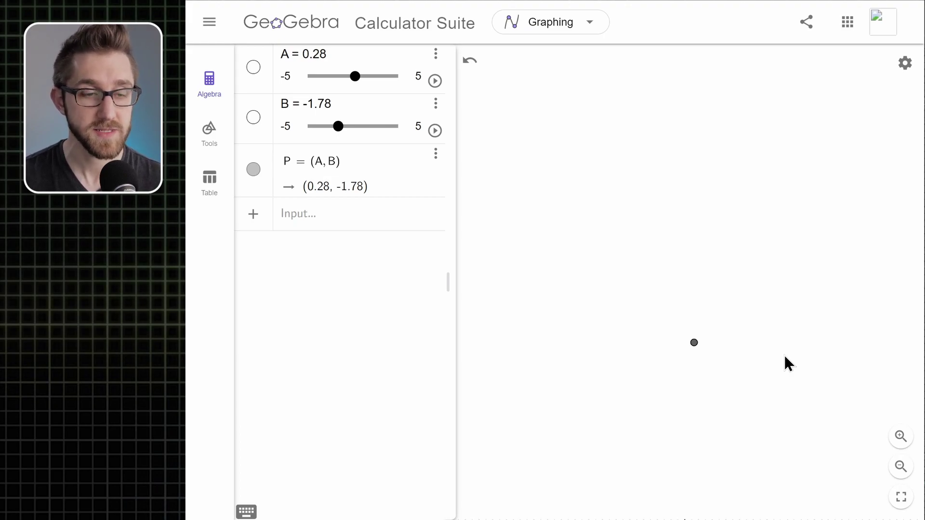
Step: Change point P's Dynamic Colors model from RGB to HSL in its Advanced properties
right_click(693, 343)
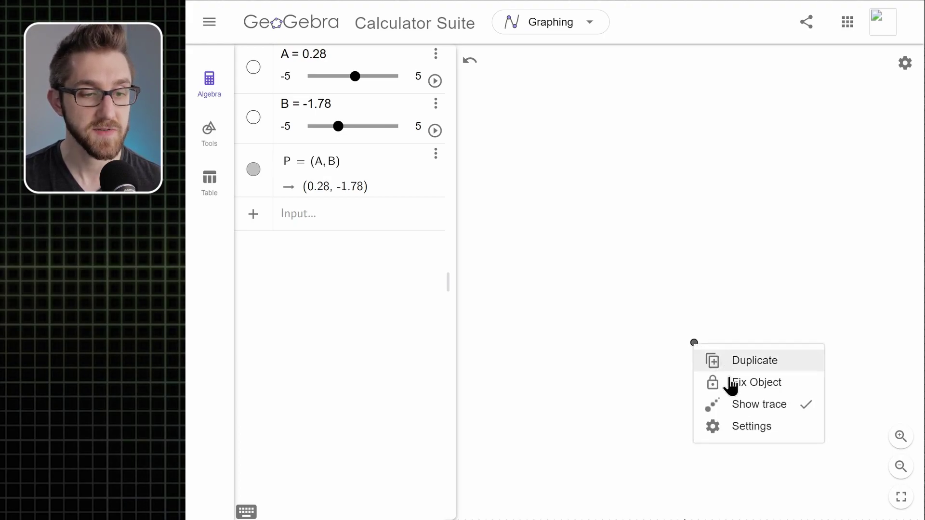
left_click(729, 427)
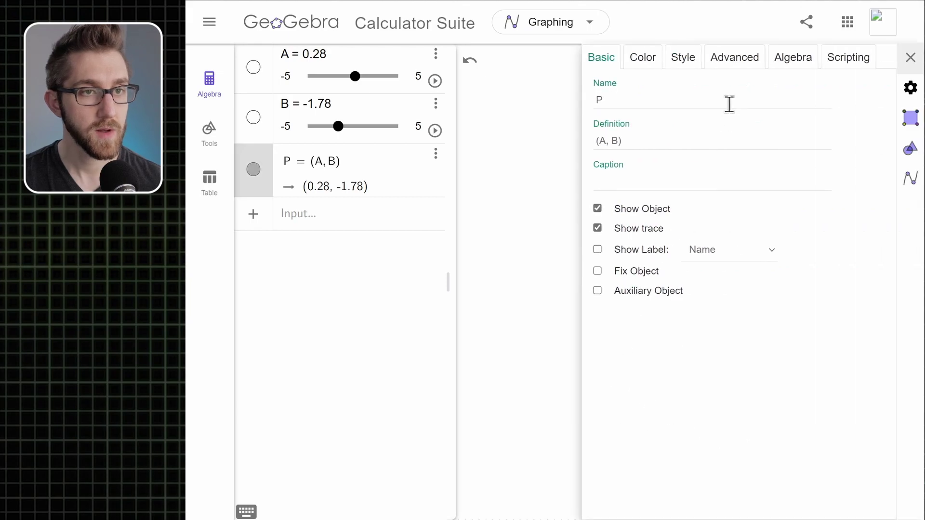
left_click(744, 60)
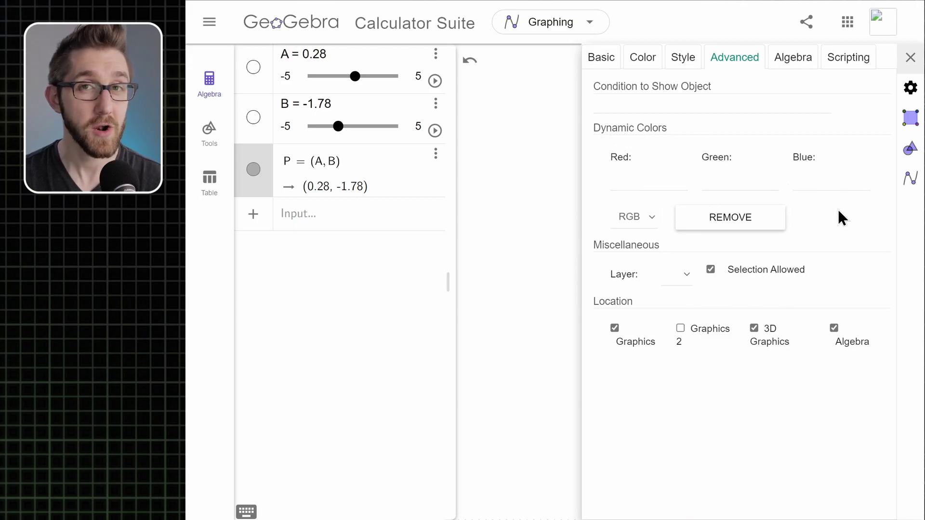
left_click(632, 218)
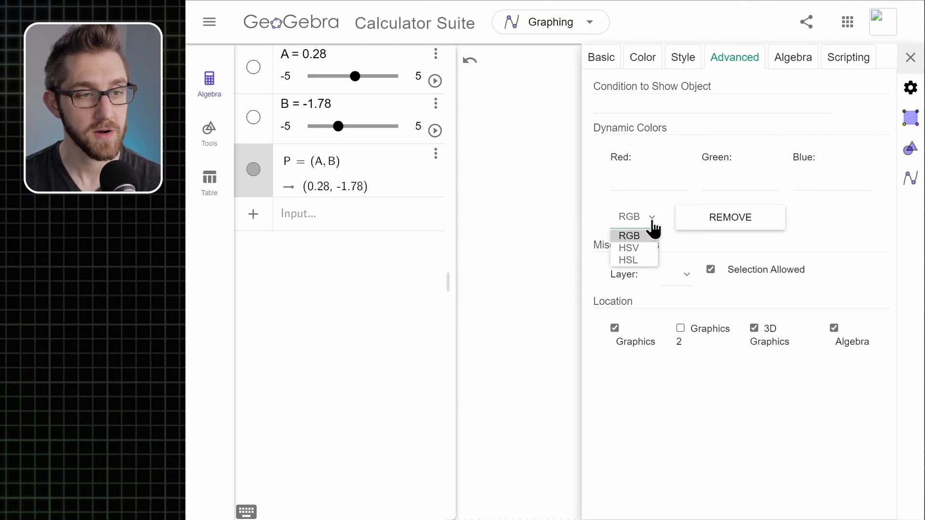
left_click(643, 256)
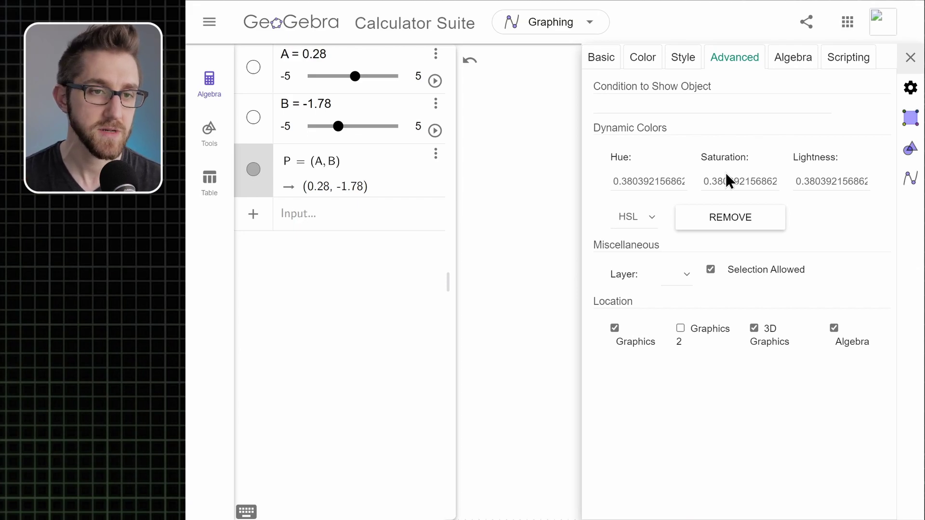
left_click(808, 184)
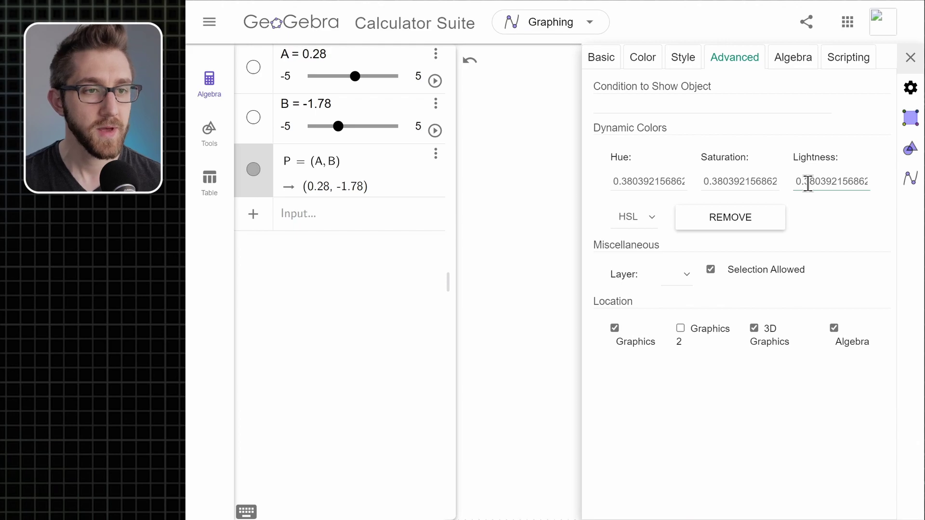
Step: Set P's dynamic Saturation to 1 and Lightness to 0.5, turning it green
key("Return")
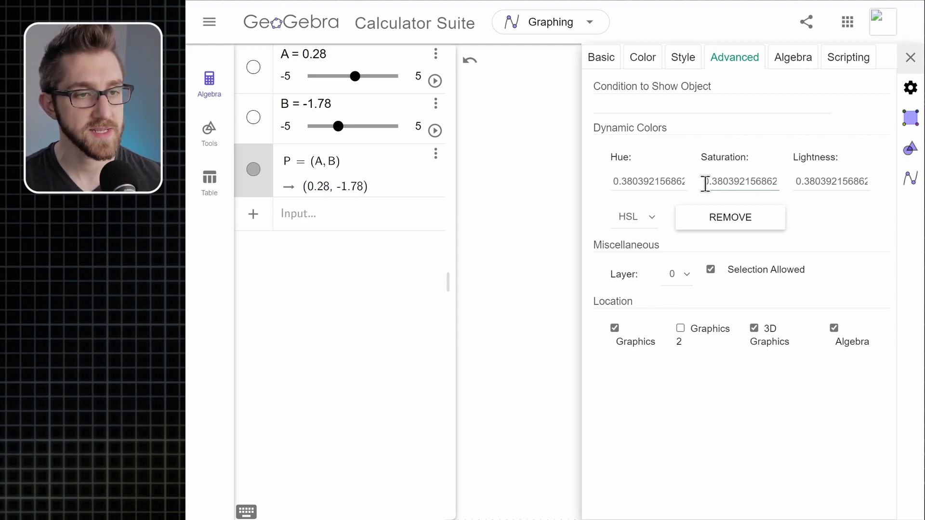
left_click_drag(703, 183, 791, 186)
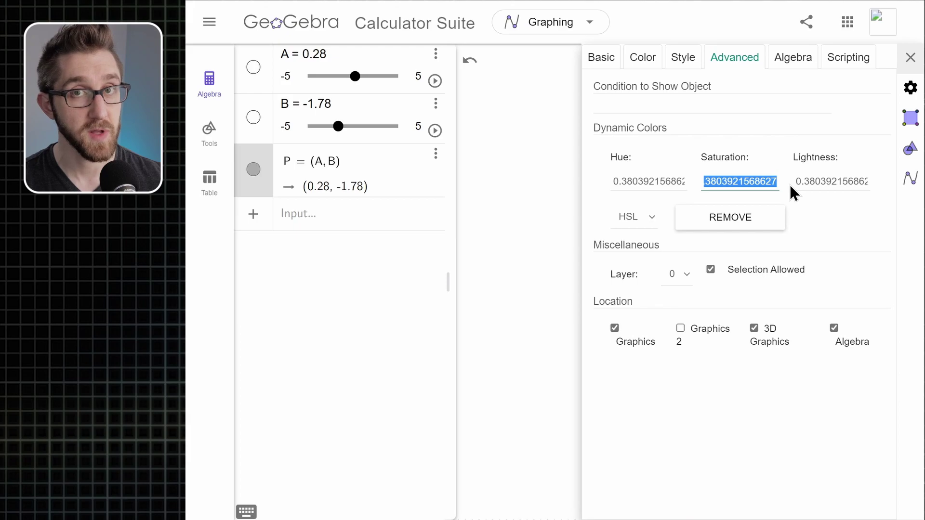
type("1")
left_click_drag(797, 181, 848, 183)
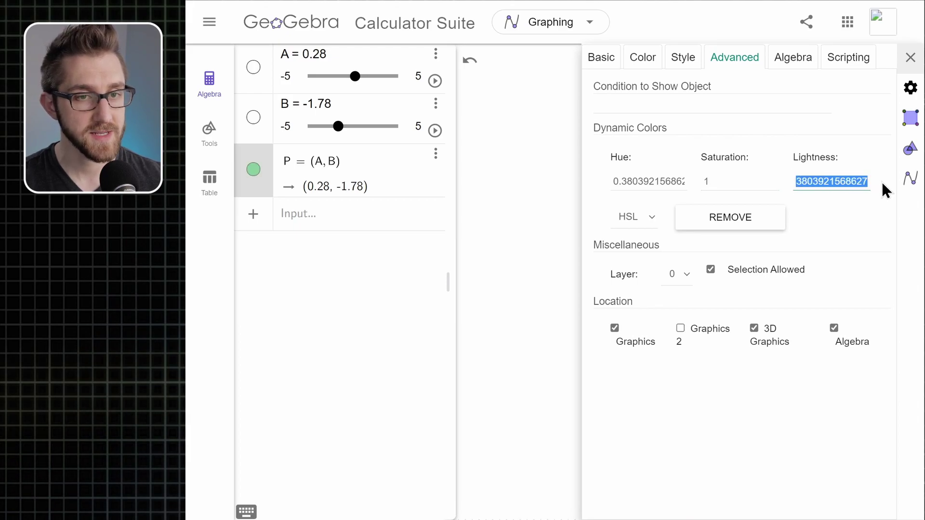
type("0.5")
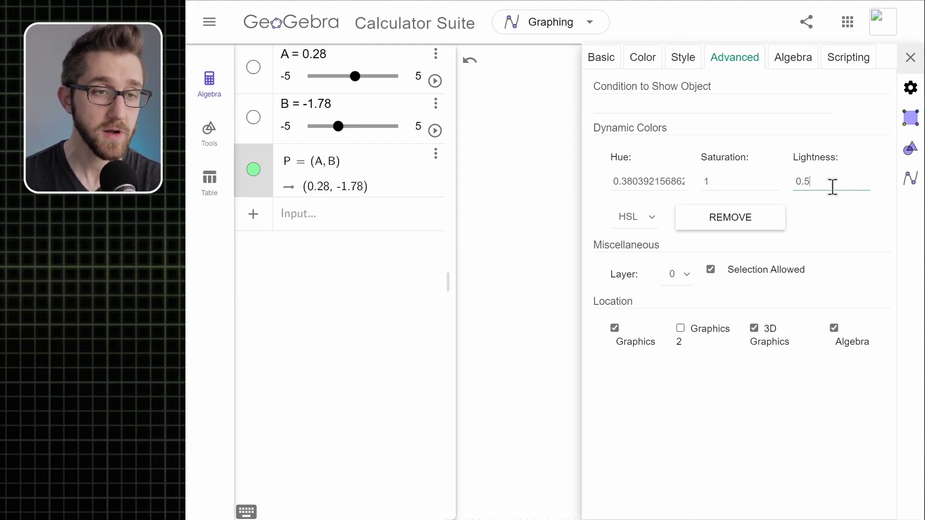
left_click(644, 182)
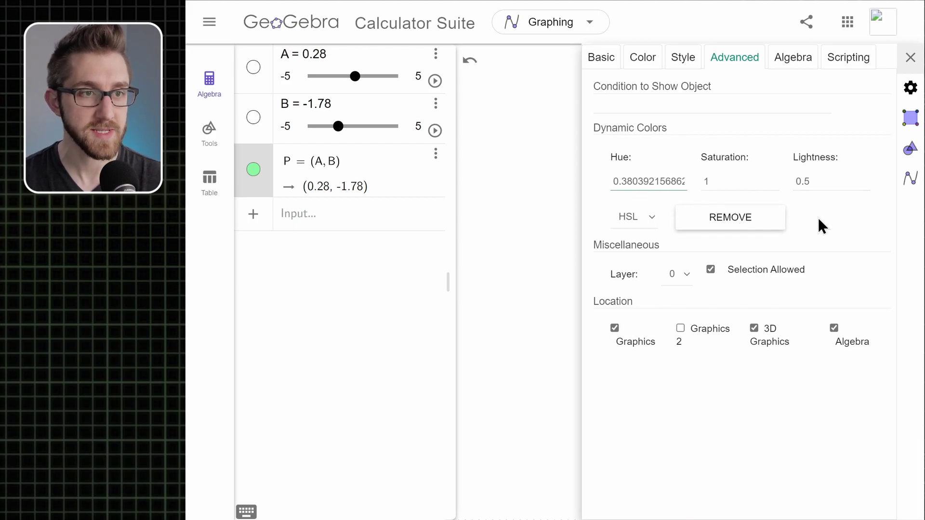
Step: Make P's Hue the formula (A+B-5)/10 and close its properties
left_click_drag(685, 182, 606, 182)
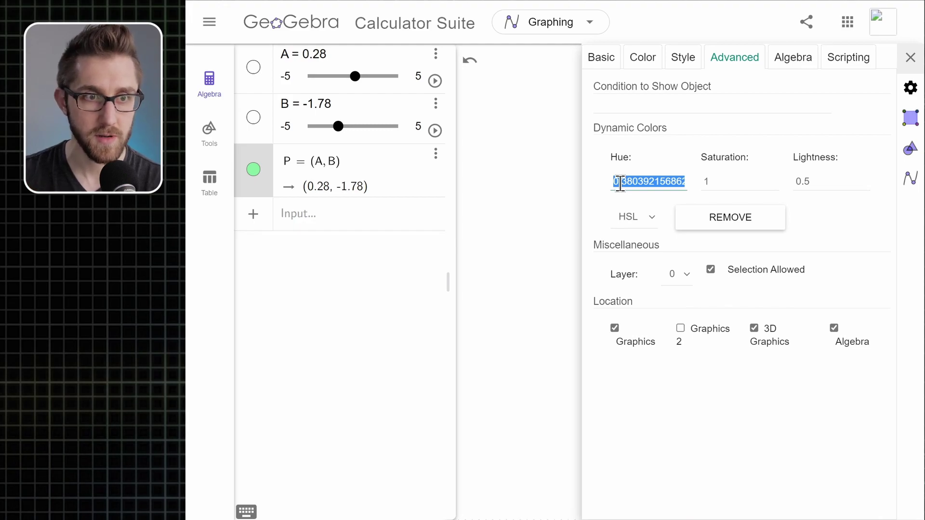
key("BackSpace")
type("(A+B-")
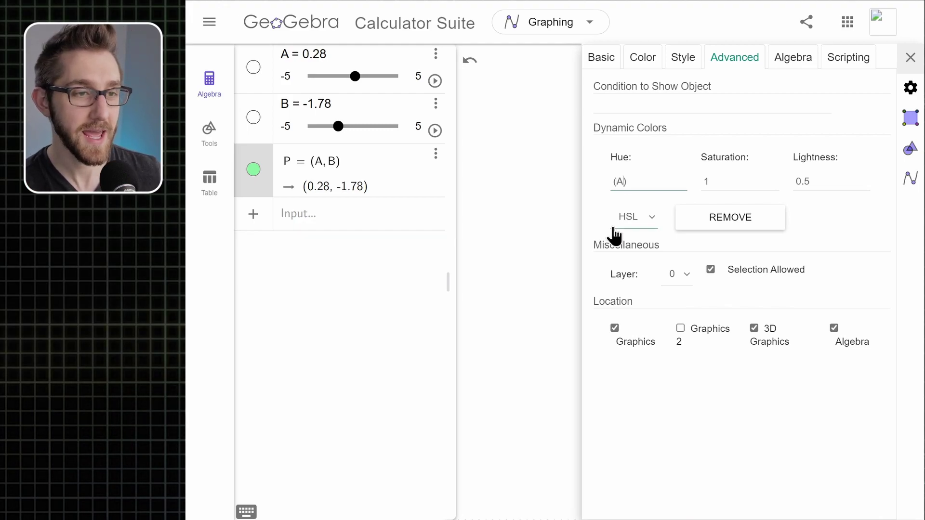
type("5)/10")
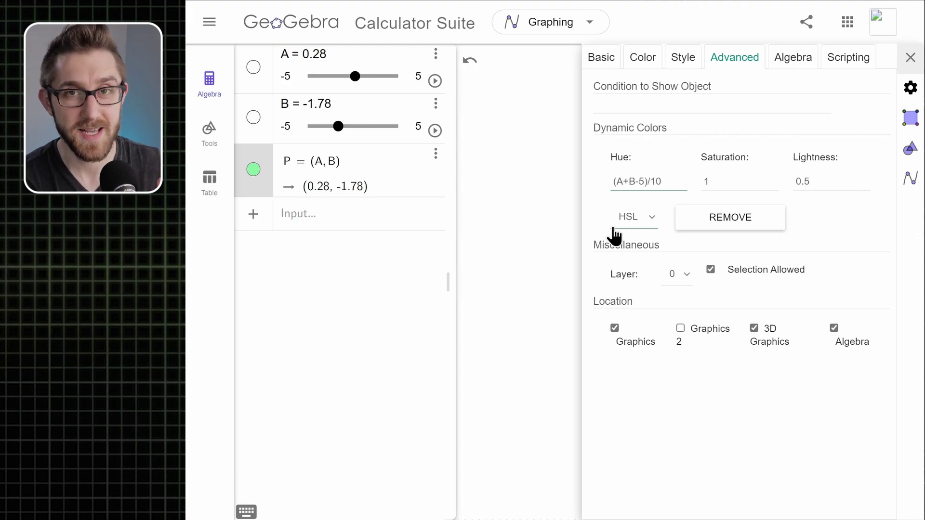
key("Return")
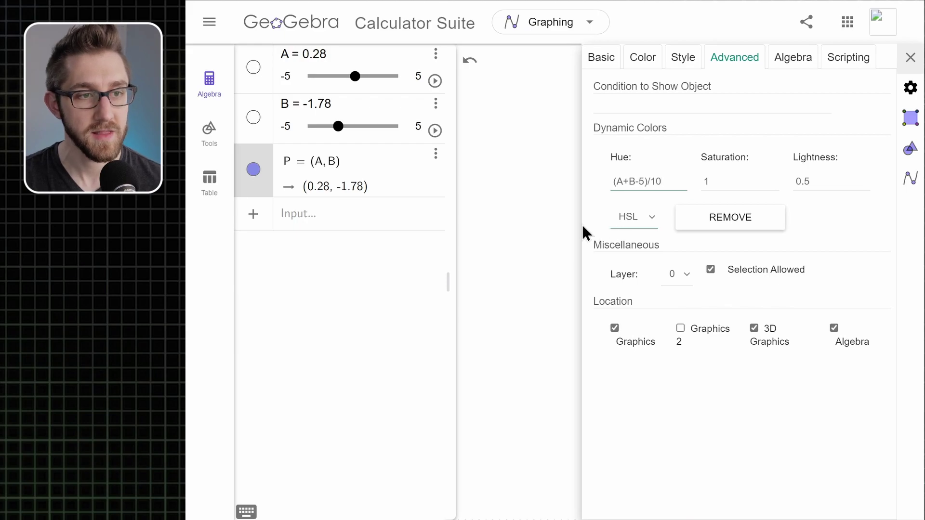
left_click(617, 185)
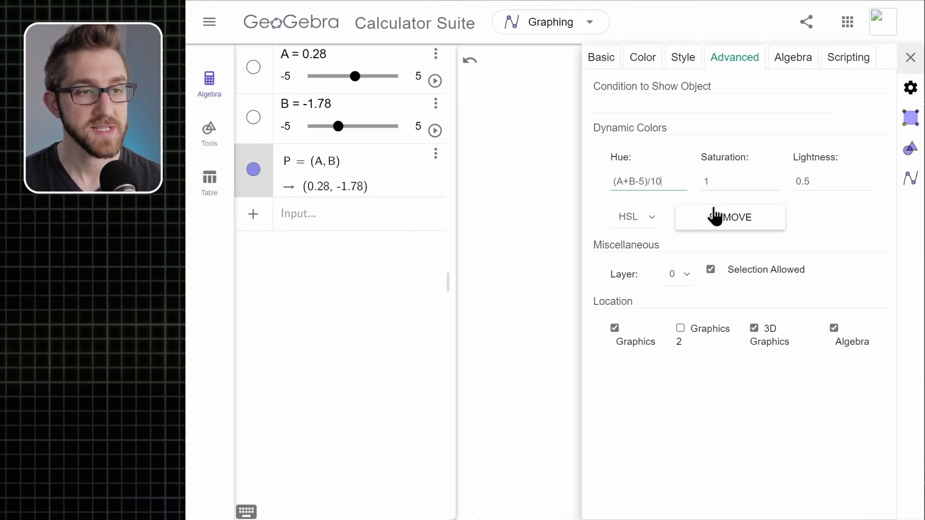
left_click(825, 219)
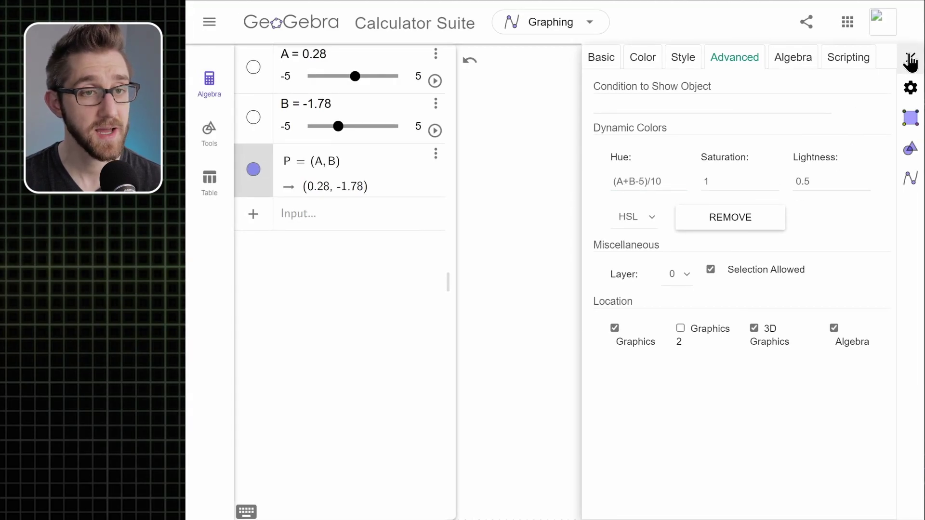
left_click(910, 61)
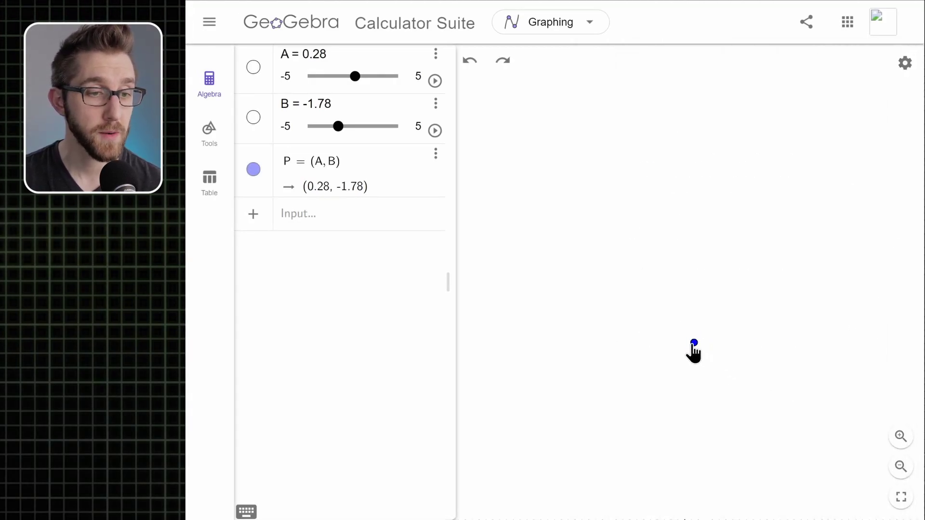
Step: Drag P to test the rainbow trace, then nudge the view to clear it
mouse_move(694, 343)
left_mouse_down()
mouse_move(731, 311)
mouse_move(750, 271)
mouse_move(707, 280)
mouse_move(604, 343)
mouse_move(575, 343)
mouse_move(566, 333)
mouse_move(596, 286)
mouse_move(735, 191)
mouse_move(798, 128)
mouse_move(785, 110)
mouse_move(744, 119)
mouse_move(581, 204)
mouse_move(526, 256)
mouse_move(549, 261)
mouse_move(648, 199)
left_mouse_up()
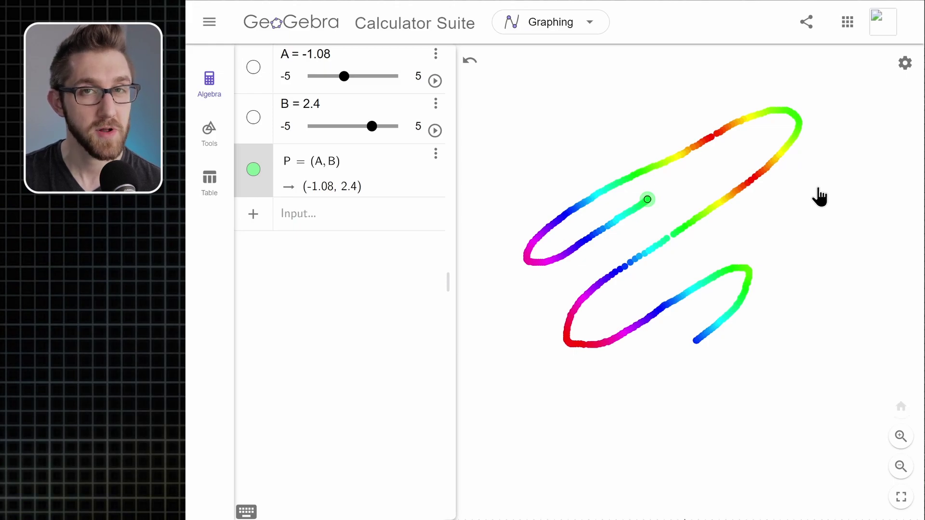
left_click_drag(819, 197, 819, 201)
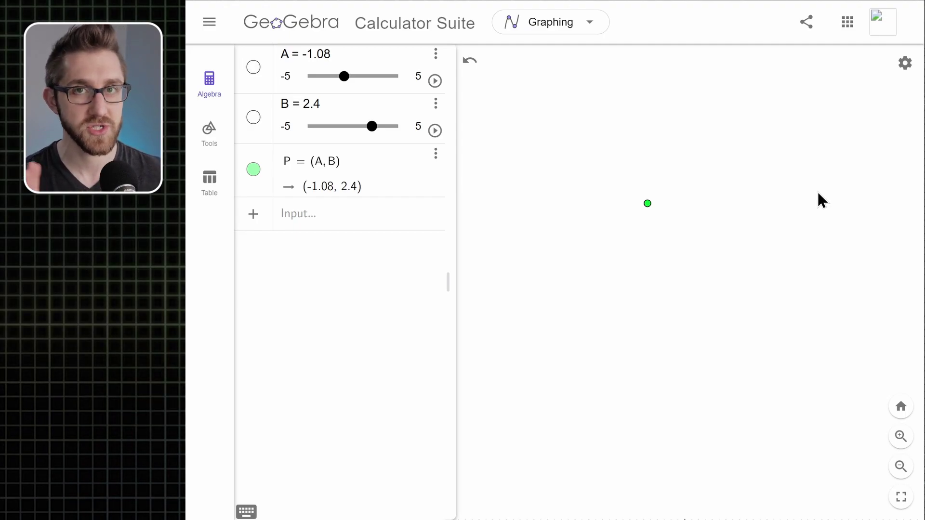
Step: Undo, then drag P in a spiral and a long curve for rainbow traces
key("ctrl+z")
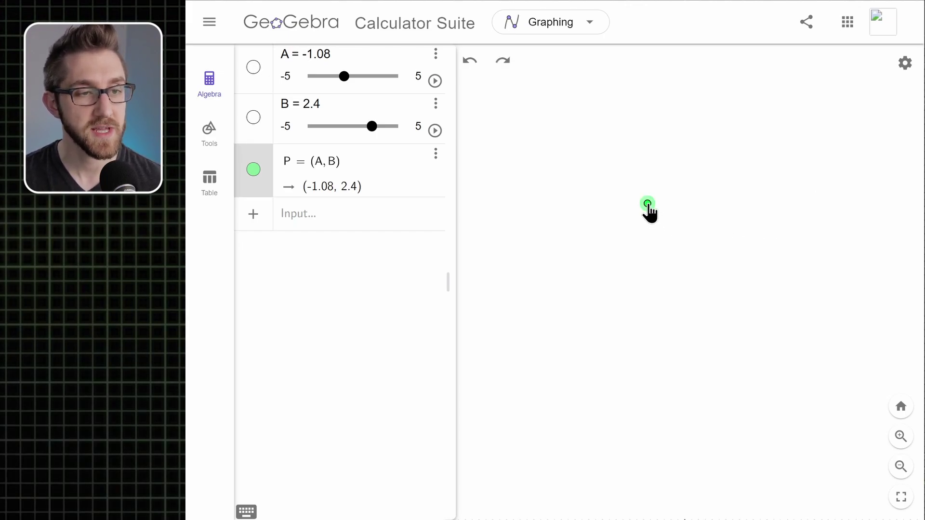
mouse_move(647, 205)
left_mouse_down()
mouse_move(636, 232)
mouse_move(690, 195)
mouse_move(624, 153)
mouse_move(567, 220)
mouse_move(601, 281)
mouse_move(702, 276)
mouse_move(737, 193)
mouse_move(711, 128)
left_mouse_up()
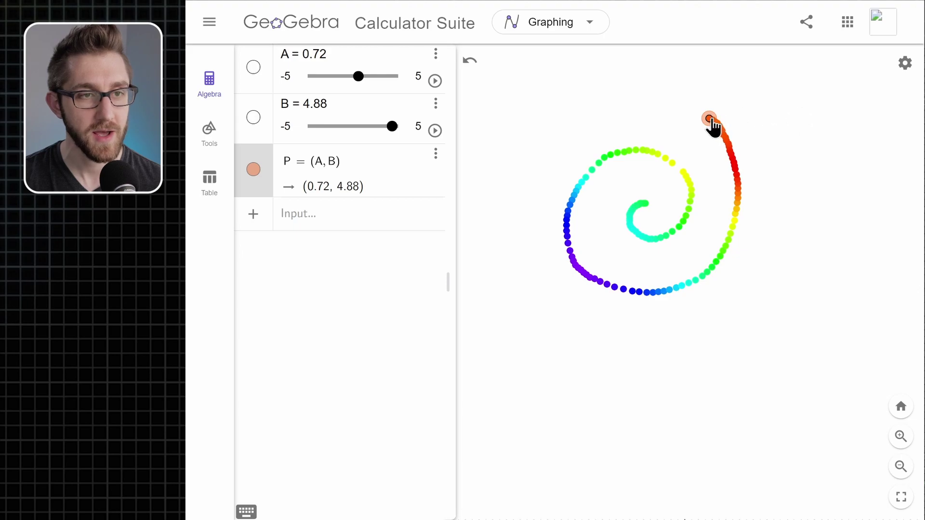
mouse_move(709, 119)
left_mouse_down()
mouse_move(811, 114)
mouse_move(842, 203)
mouse_move(850, 283)
mouse_move(836, 333)
mouse_move(803, 366)
mouse_move(765, 379)
left_mouse_up()
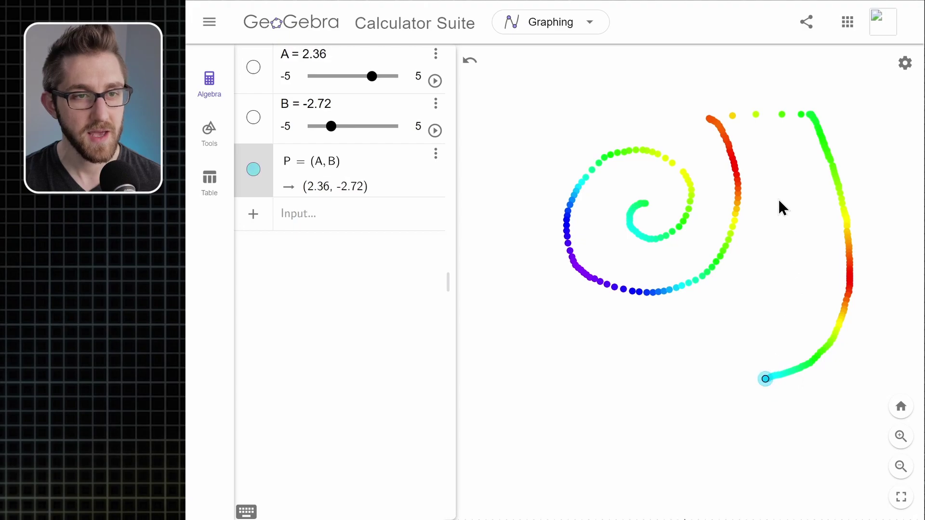
left_click(905, 72)
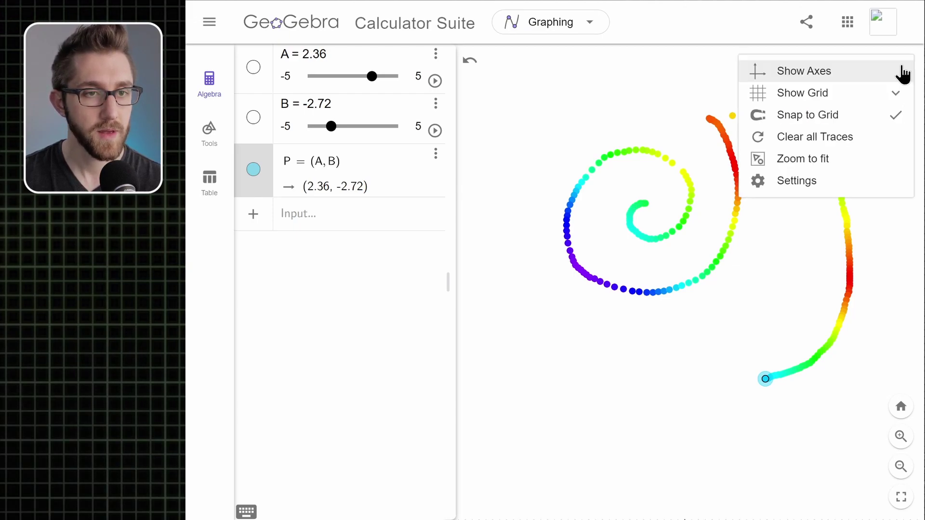
Step: Set the canvas background to Dark Gray and draw a rainbow zigzag with P
left_click(842, 185)
scroll(711, 424, "down", 1)
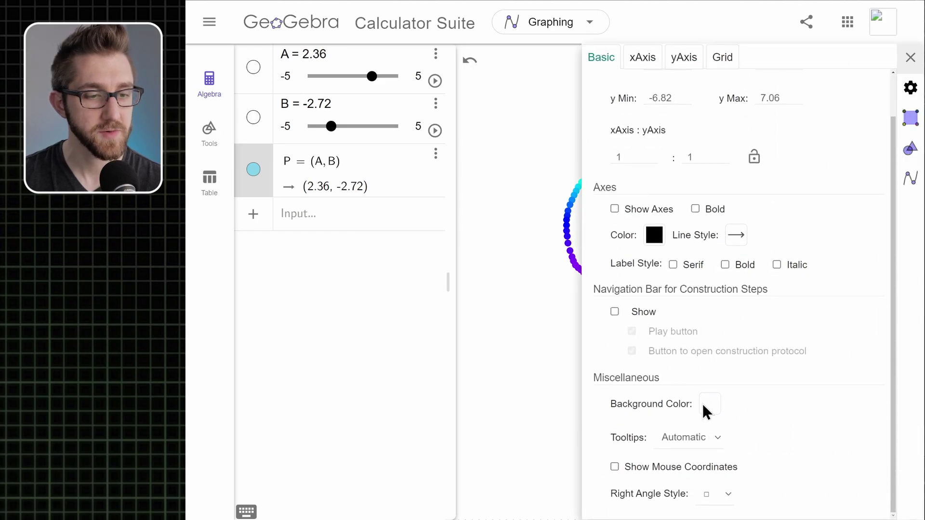
left_click(708, 407)
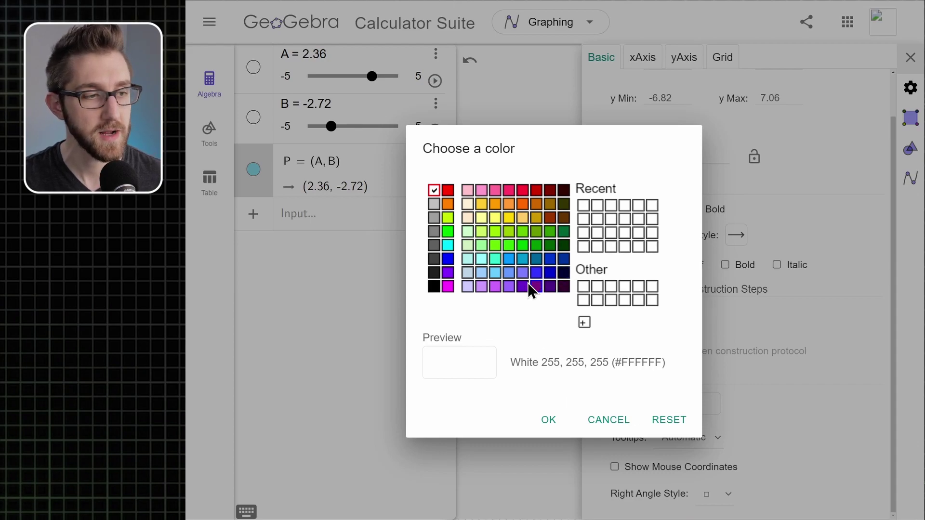
left_click(434, 274)
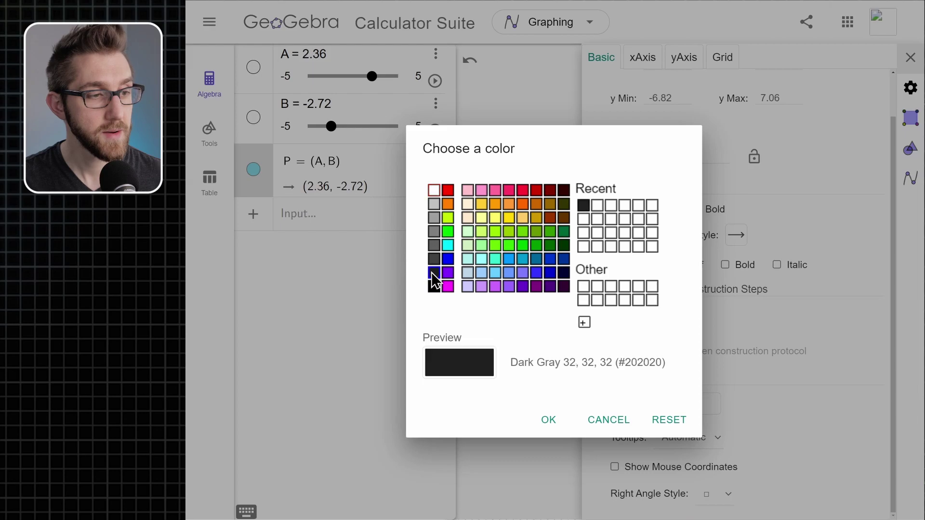
left_click(547, 420)
left_click(910, 58)
mouse_move(773, 387)
left_mouse_down()
mouse_move(826, 325)
mouse_move(805, 318)
mouse_move(709, 376)
mouse_move(652, 401)
mouse_move(609, 406)
mouse_move(607, 388)
mouse_move(635, 361)
mouse_move(789, 264)
mouse_move(822, 229)
mouse_move(797, 218)
mouse_move(670, 307)
mouse_move(587, 336)
mouse_move(586, 289)
mouse_move(714, 193)
left_mouse_up()
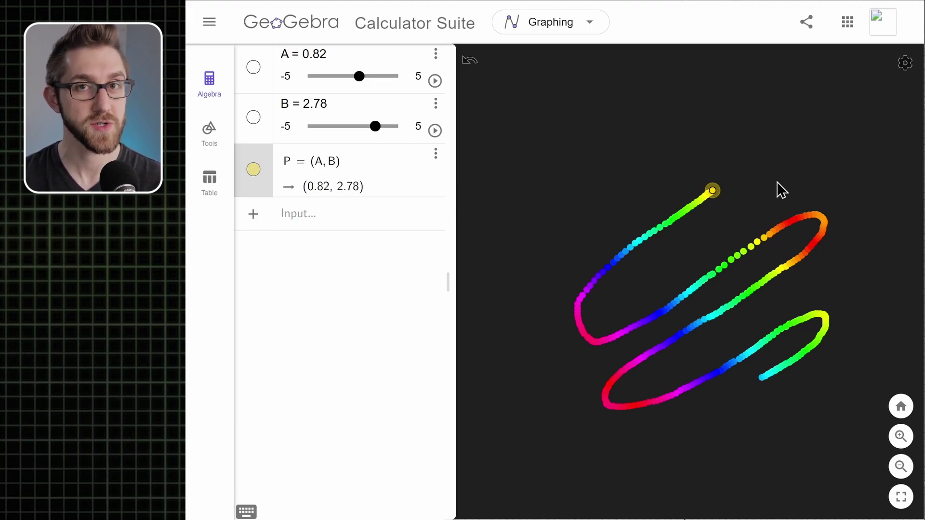
left_click(307, 216)
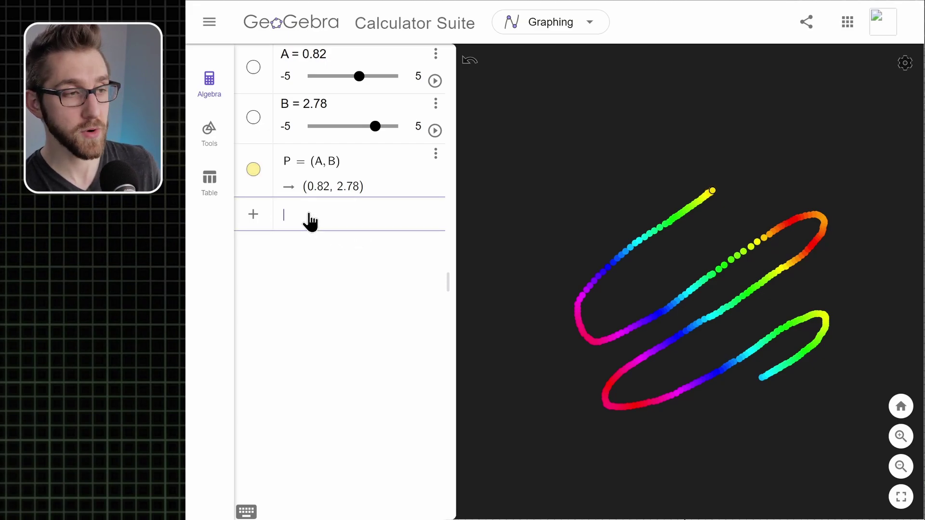
Step: Create point Q = (C, D) with sliders C and D
type("Q = (C, D")
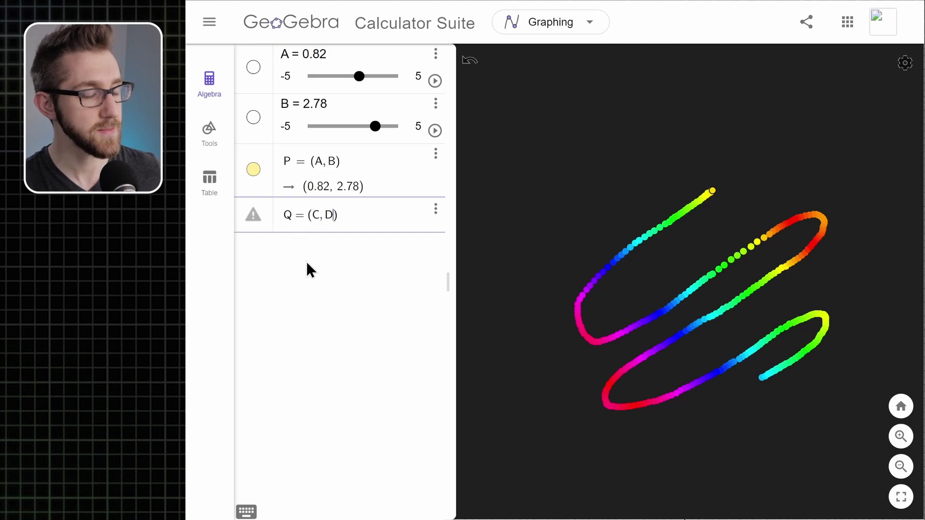
key("Return")
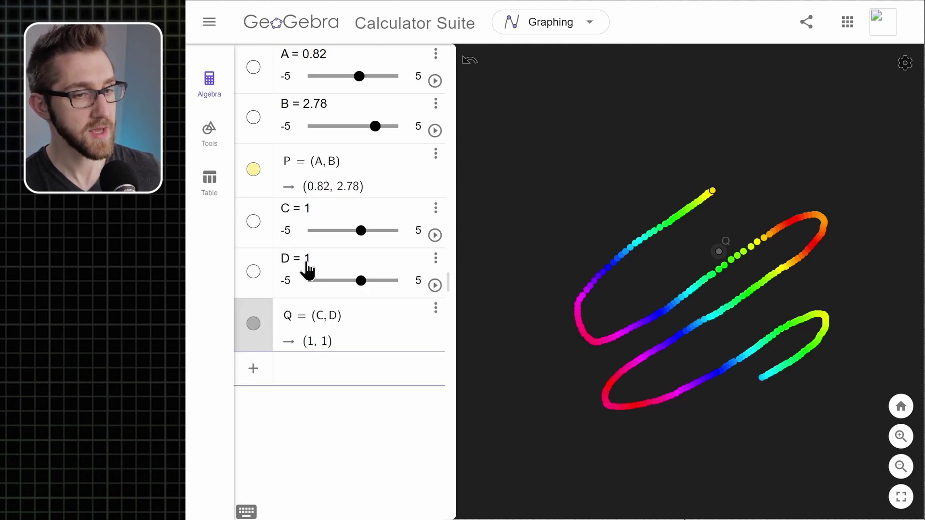
right_click(720, 254)
left_click(739, 333)
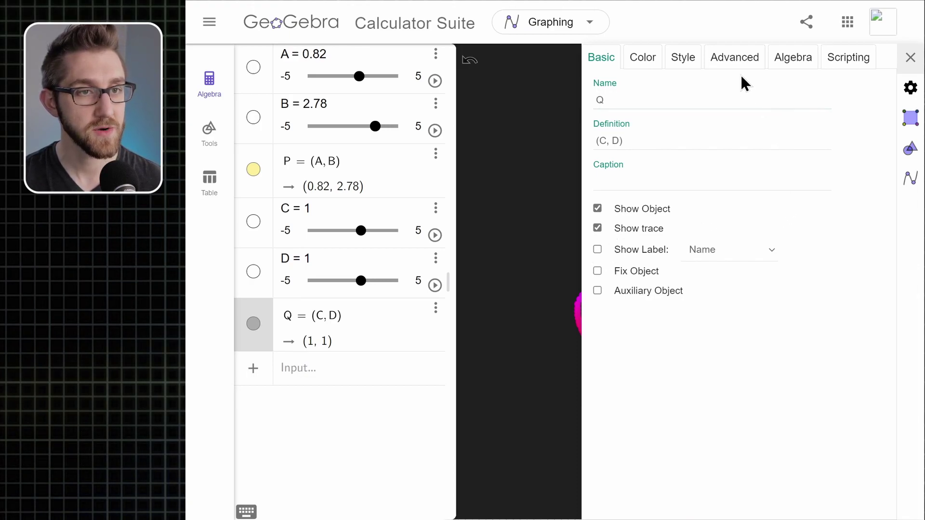
Step: Colour Q Dark Gray like the background and set its point size to 9
left_click(646, 63)
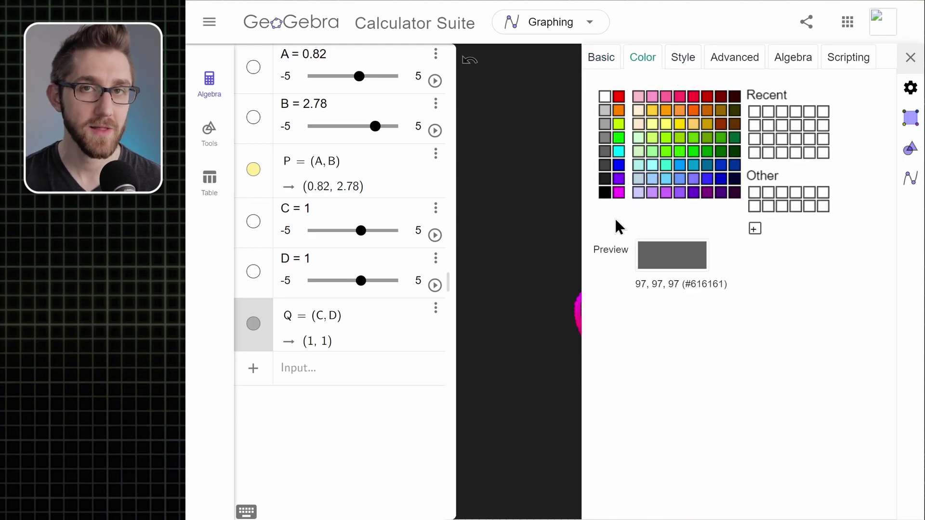
left_click(606, 180)
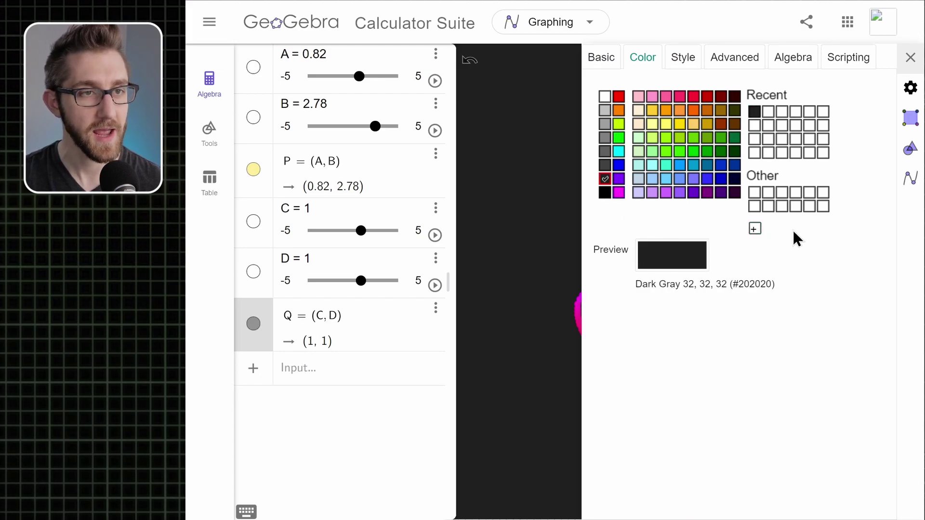
left_click(684, 65)
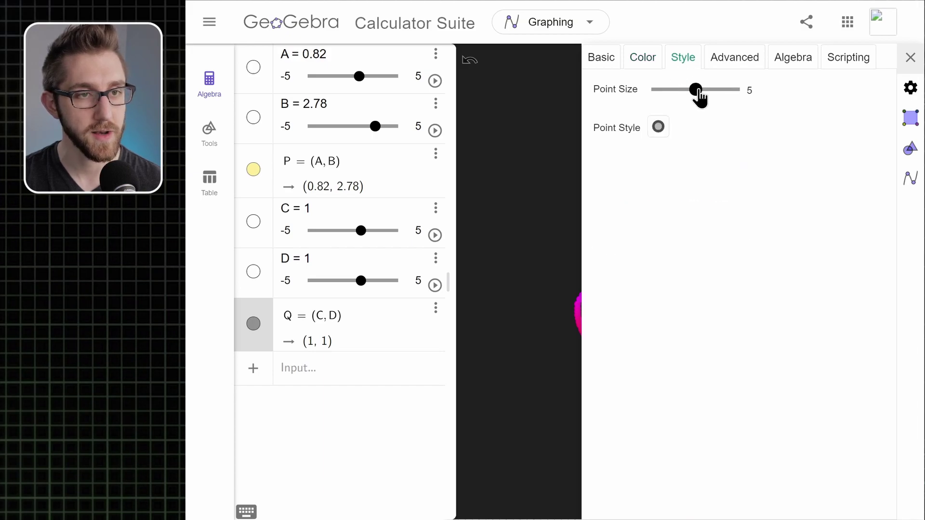
left_click_drag(697, 91, 754, 99)
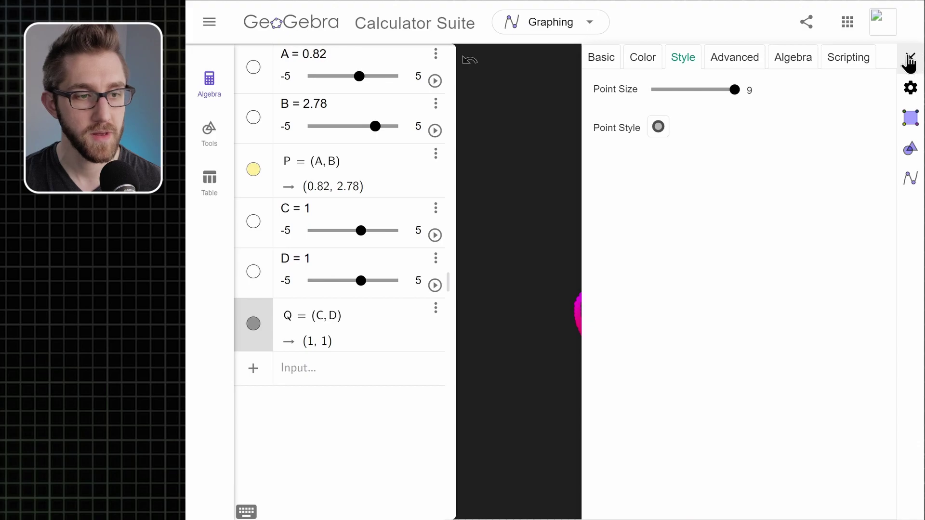
left_click(910, 59)
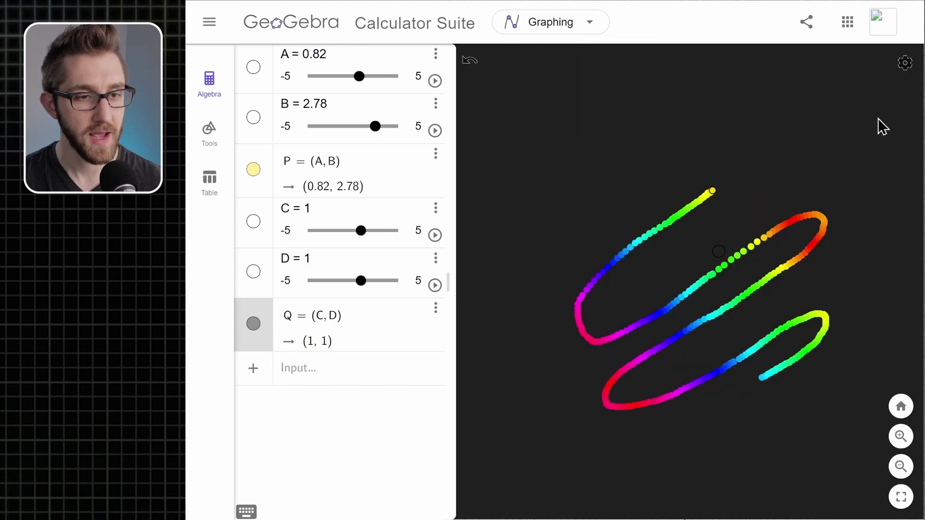
Step: Drag eraser point Q across the rainbow zigzag to cut dark gaps, ending at (1.78, 2.92)
left_click(721, 259)
mouse_move(721, 259)
left_mouse_down()
mouse_move(637, 225)
mouse_move(631, 250)
mouse_move(722, 378)
mouse_move(747, 376)
mouse_move(699, 266)
mouse_move(721, 242)
mouse_move(787, 374)
mouse_move(824, 371)
mouse_move(745, 192)
left_mouse_up()
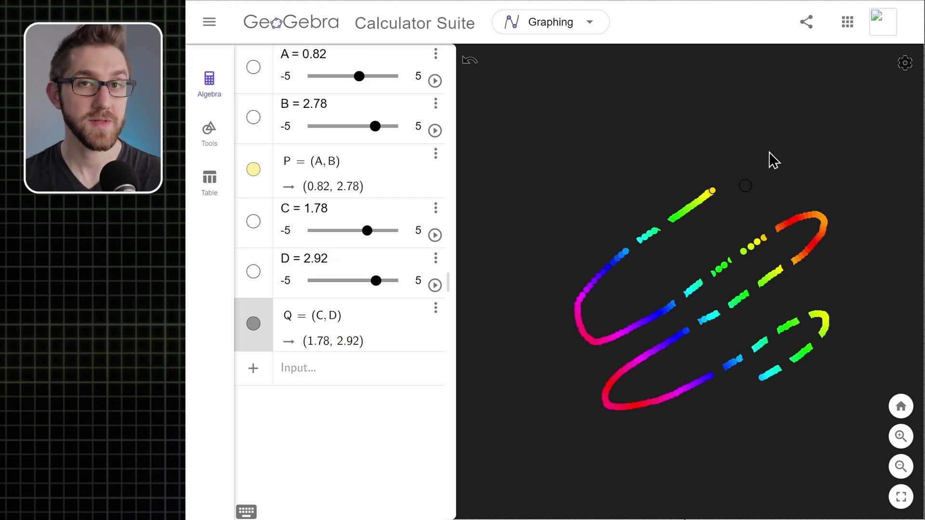